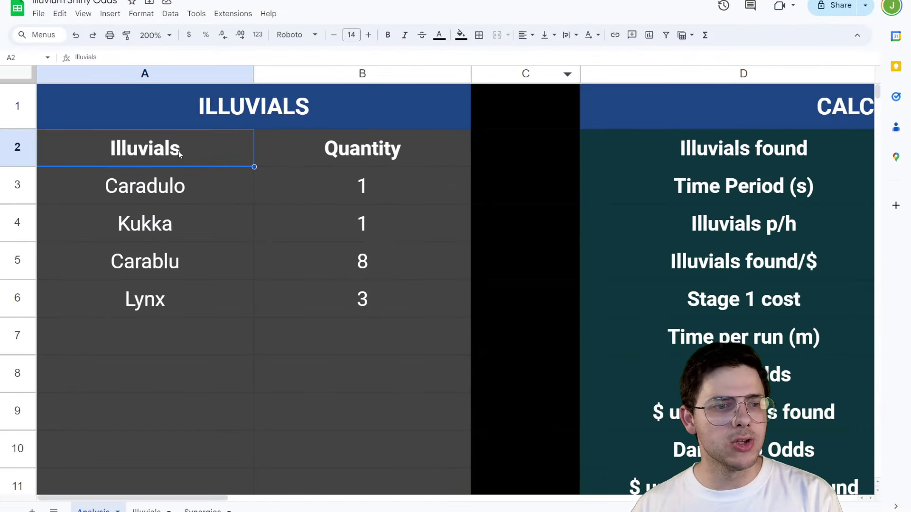
Examine the Illuvials quantity list and the find-rate inputs in the CALCS table, including the Illuvials p/h formula
left_click(153, 197)
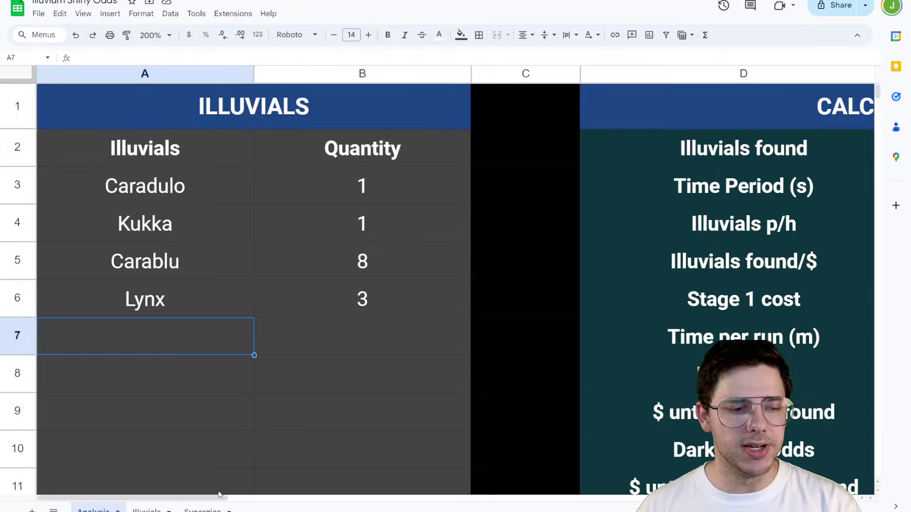
left_click_drag(219, 495, 320, 503)
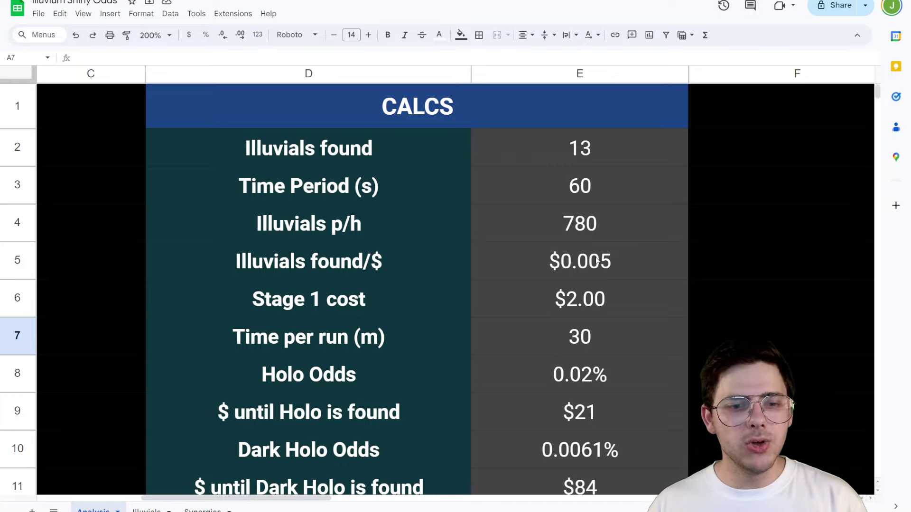
left_click(736, 330)
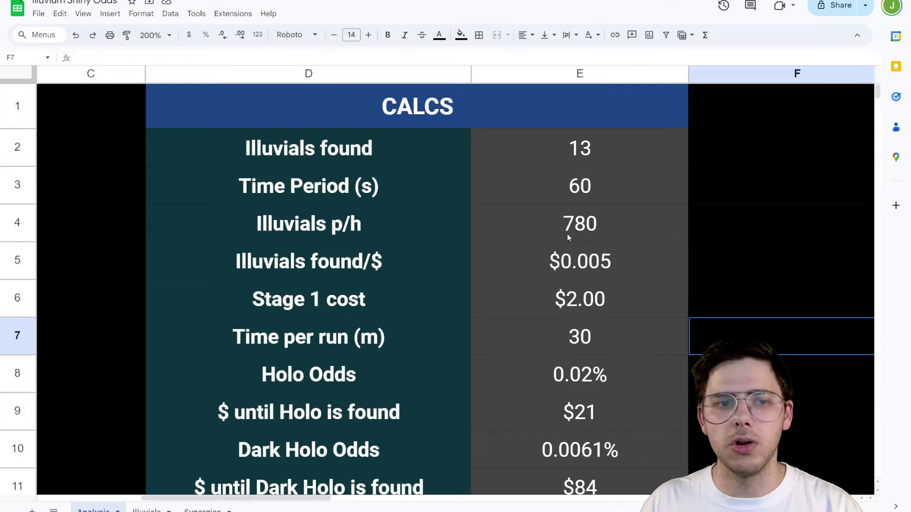
left_click(569, 305)
left_click(661, 330)
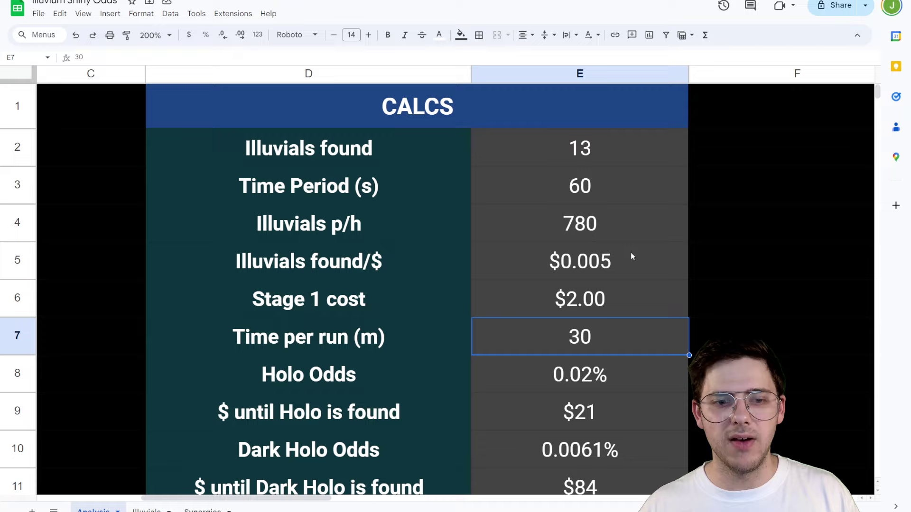
left_click(624, 229)
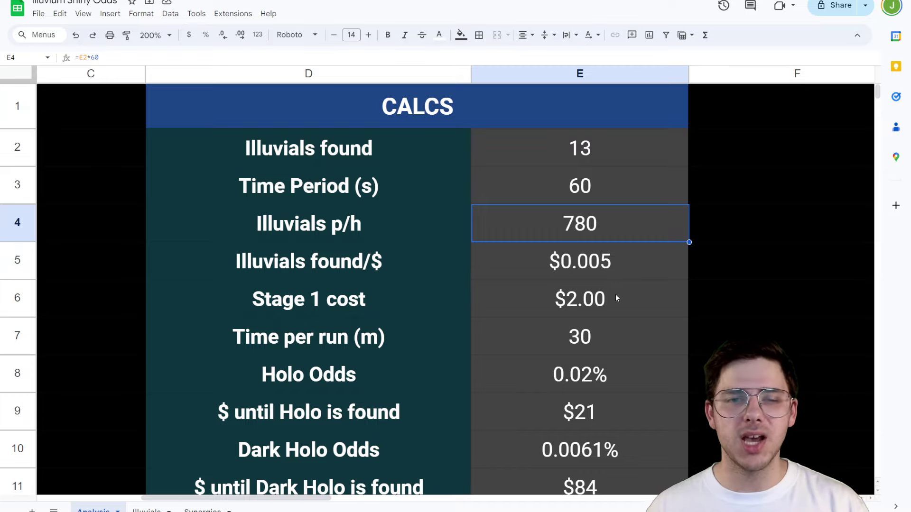
scroll(602, 327, "down", 2)
scroll(603, 309, "up", 2)
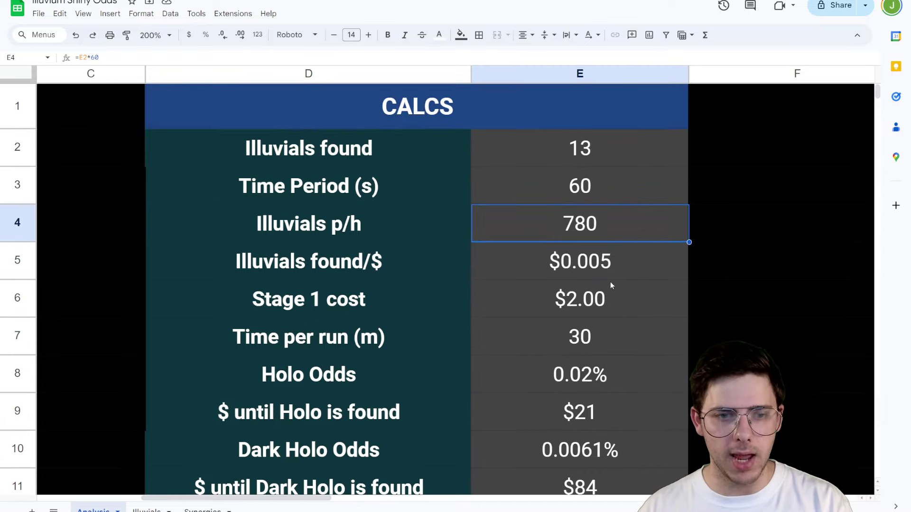
Inspect the Stage 1 cost, time per run, Illuvials found/$, Holo Odds and Dark Holo Odds cells in the CALCS table
left_click(598, 308)
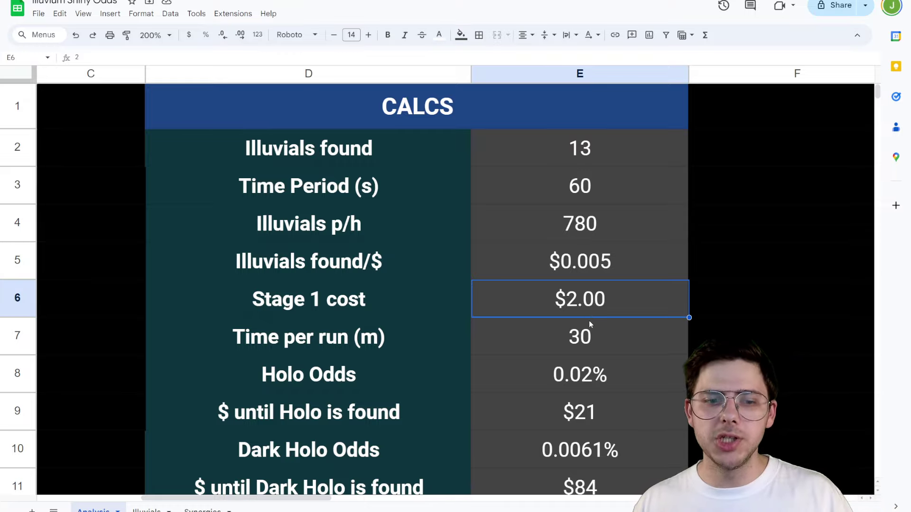
scroll(590, 334, "down", 2)
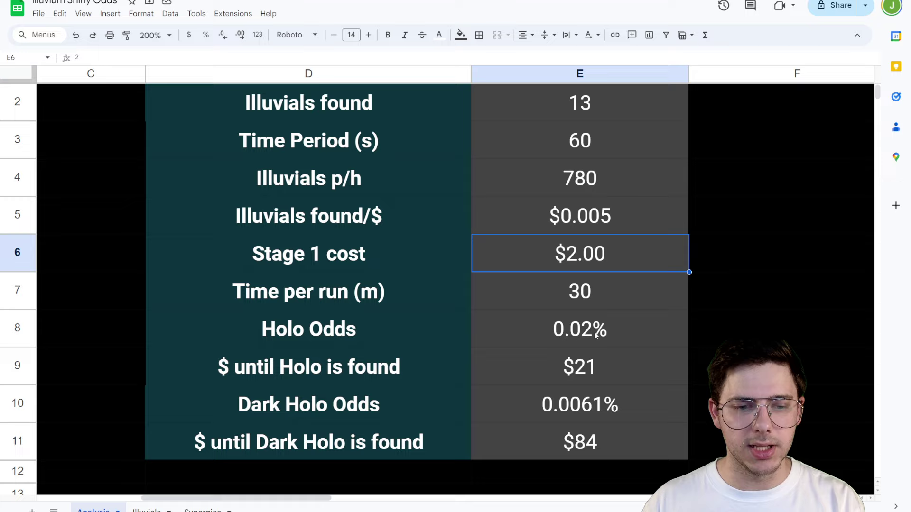
scroll(591, 337, "up", 2)
left_click(588, 353)
left_click(584, 378)
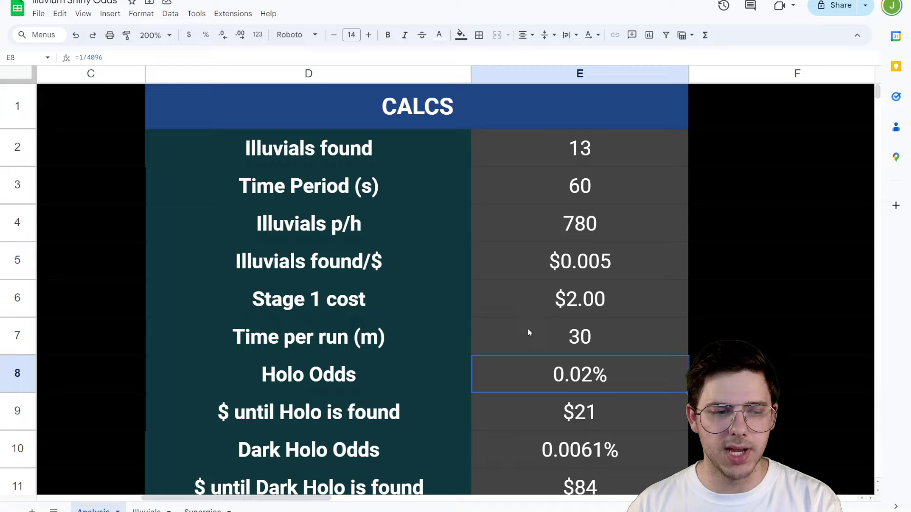
left_click(562, 324)
left_click(563, 302)
left_click(638, 251)
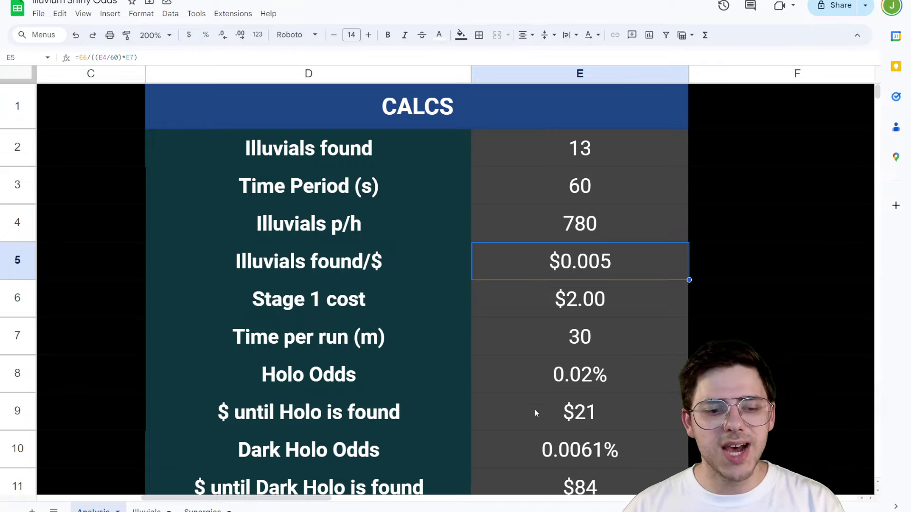
left_click(534, 446)
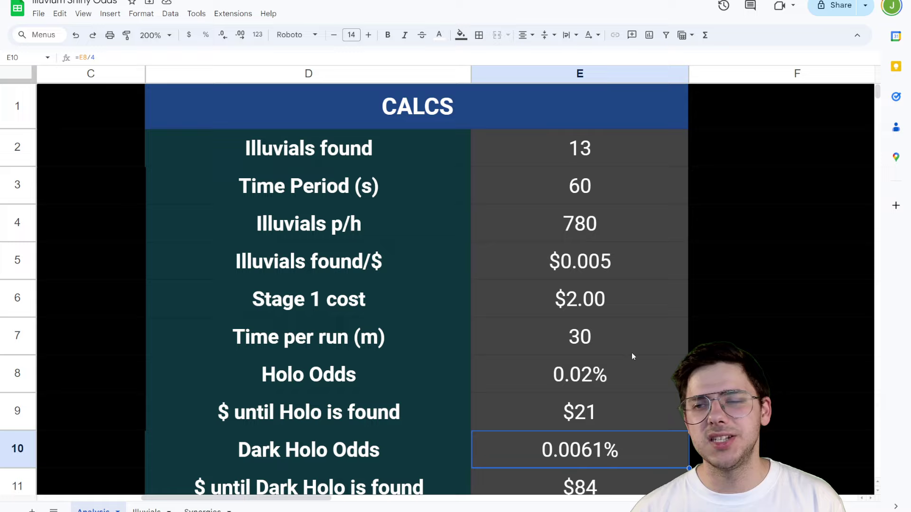
scroll(631, 357, "down", 1)
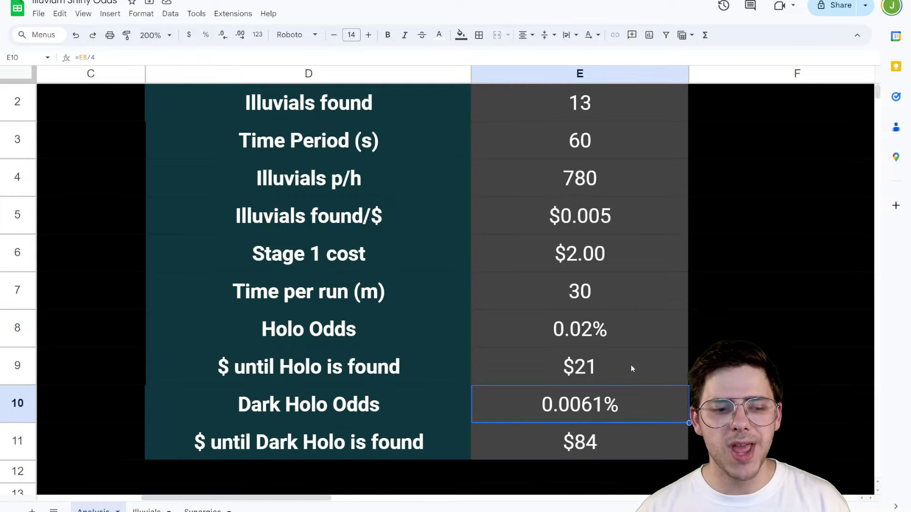
scroll(572, 372, "up", 1)
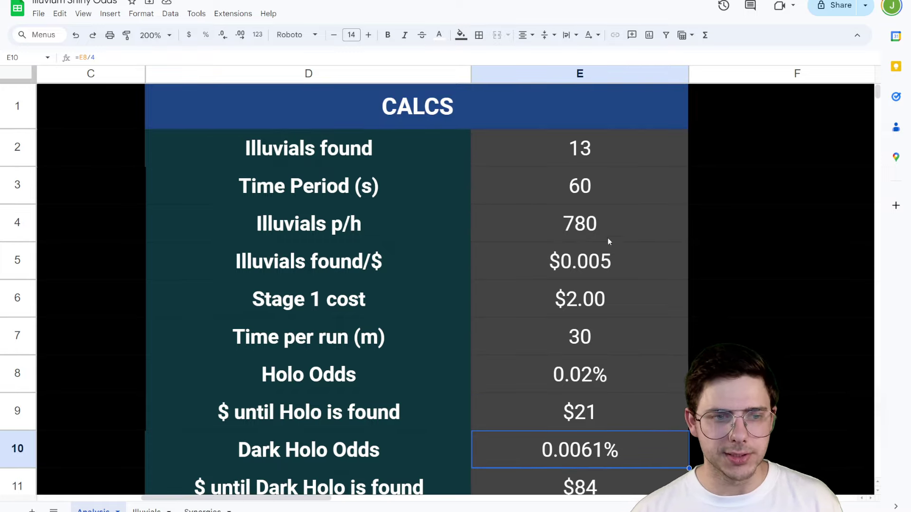
Replace the Illuvials p/h formula in the CALCS table with the fixed value 240
left_click(602, 143)
left_click(591, 189)
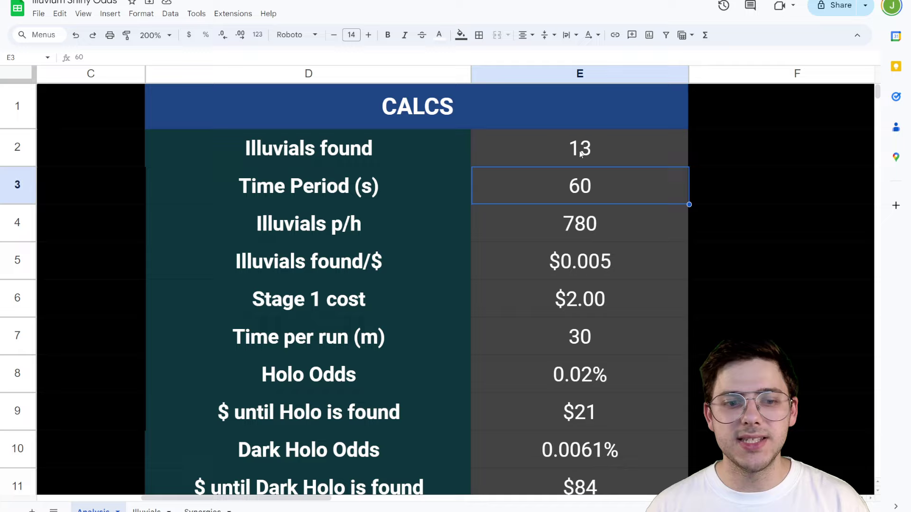
left_click(574, 219)
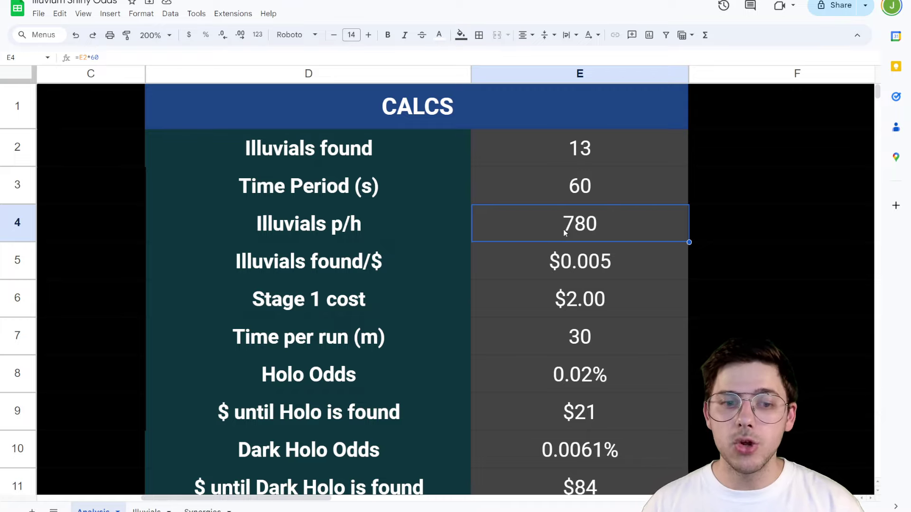
type("240")
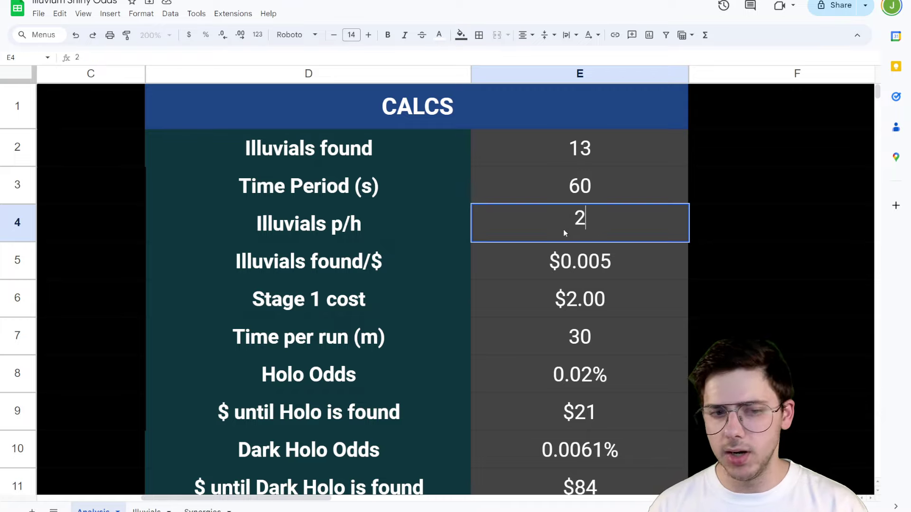
key("Return")
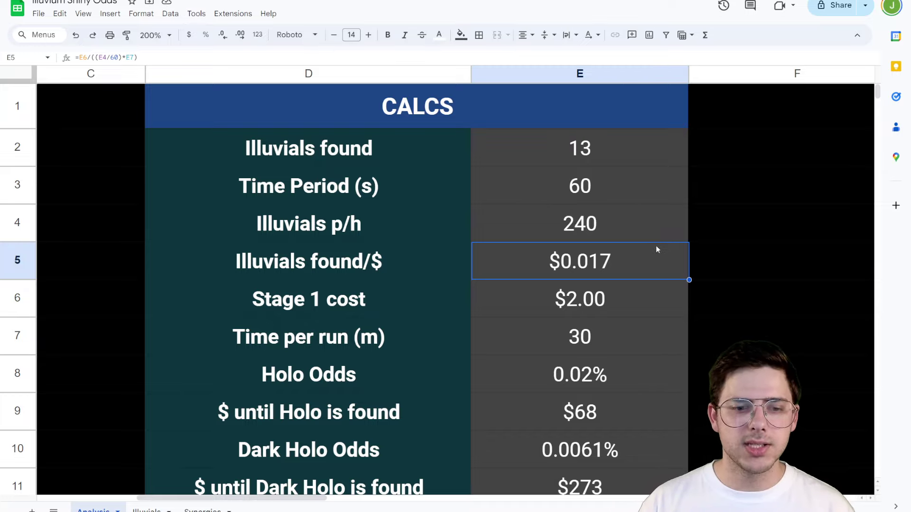
Review the recalculated dollar costs until a Holo and a Dark Holo are found, along with the time period and hourly rate
scroll(576, 286, "down", 1)
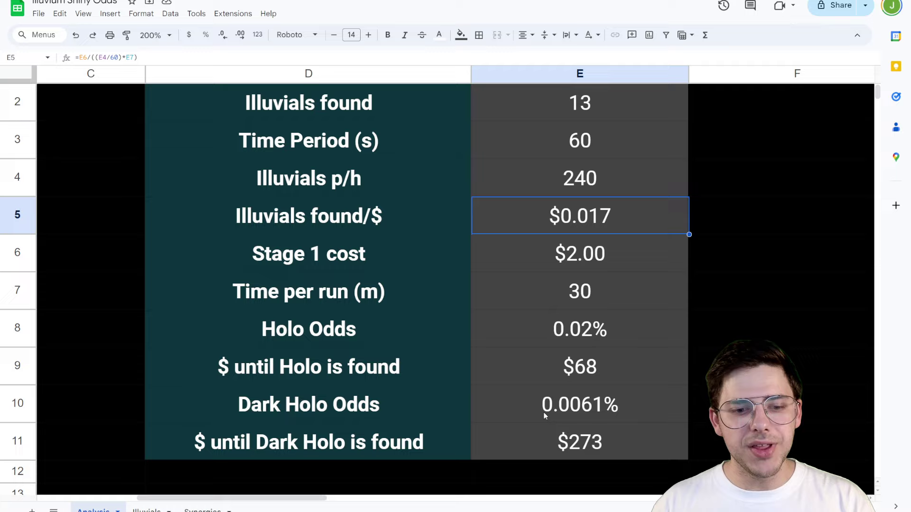
scroll(545, 413, "down", 2)
left_click(406, 375)
left_click(432, 421)
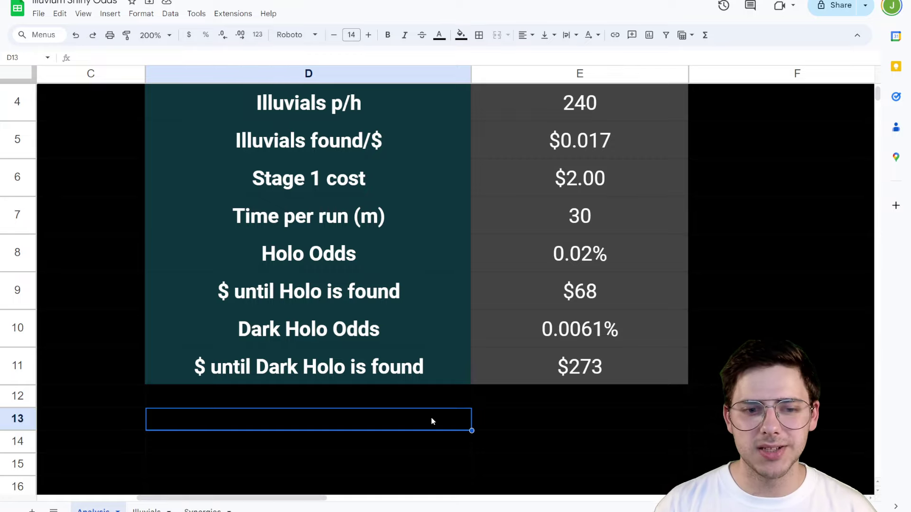
scroll(434, 415, "up", 3)
left_click(630, 193)
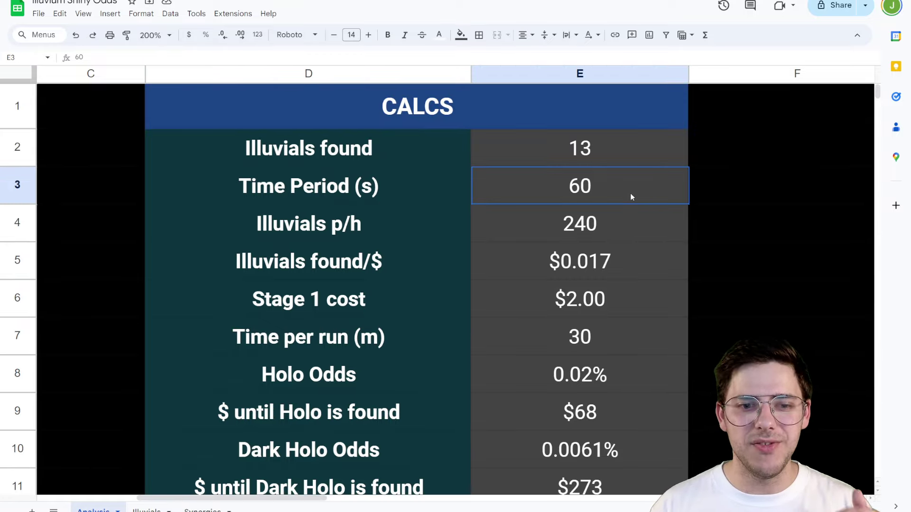
left_click(625, 229)
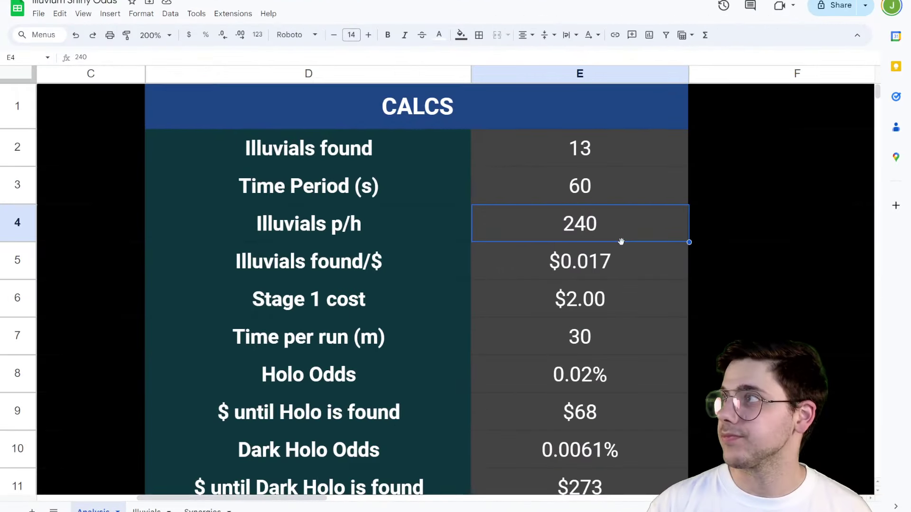
scroll(612, 233, "down", 1)
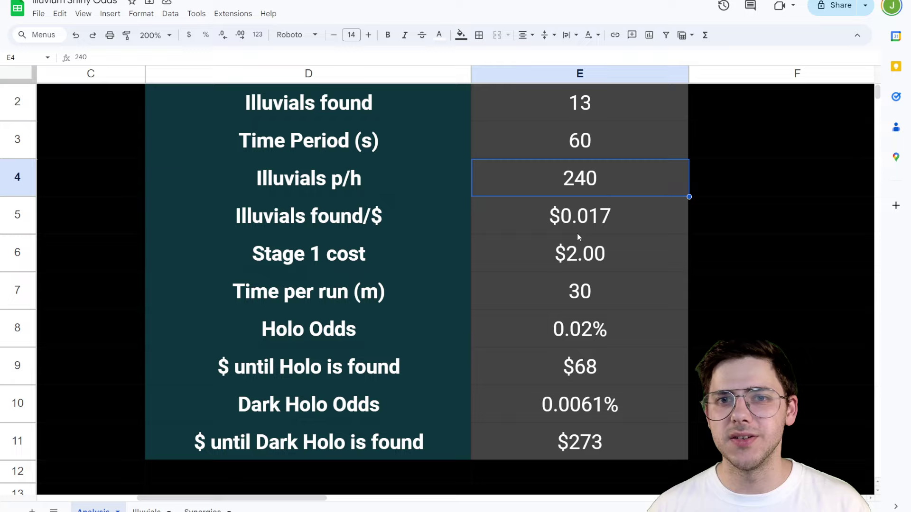